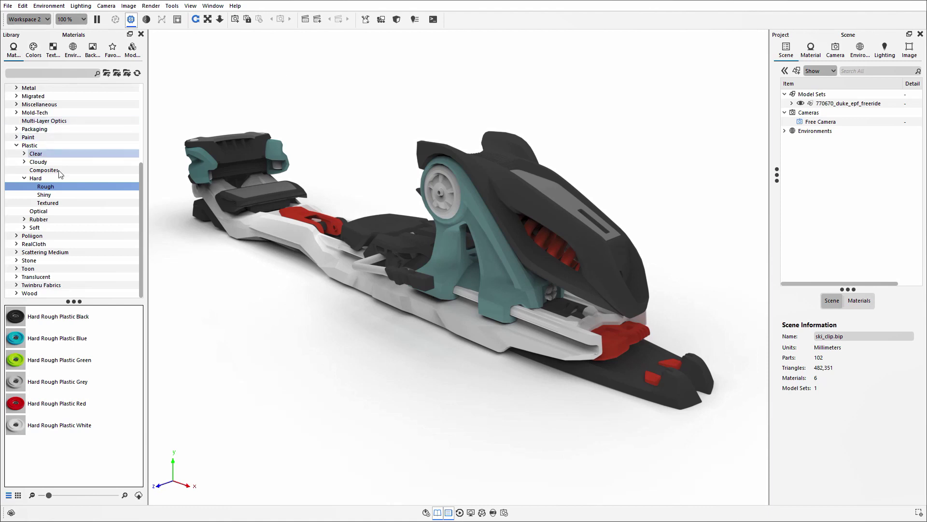
# Apply Toon Fill Grey and Toon Outline Black from the Toon library to the ski binding.
pyautogui.click(24, 270)
pyautogui.doubleClick(24, 270)
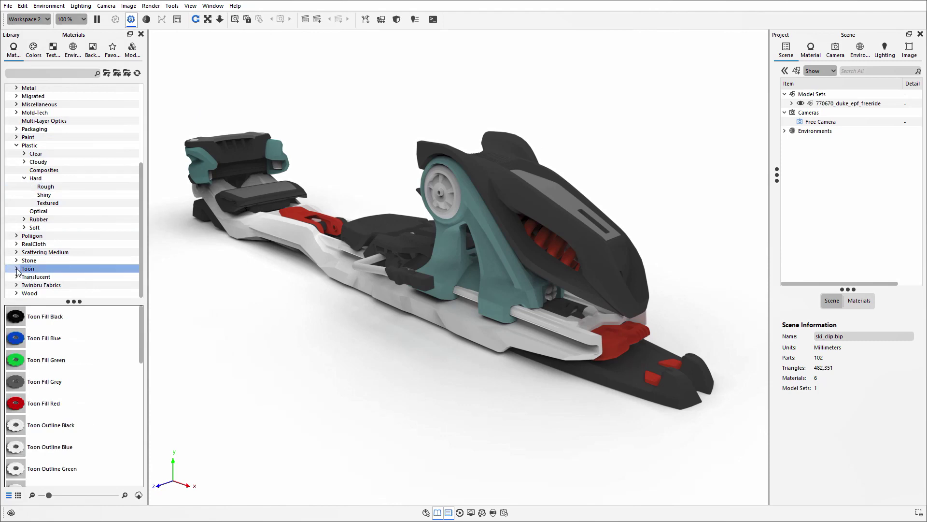
pyautogui.click(32, 236)
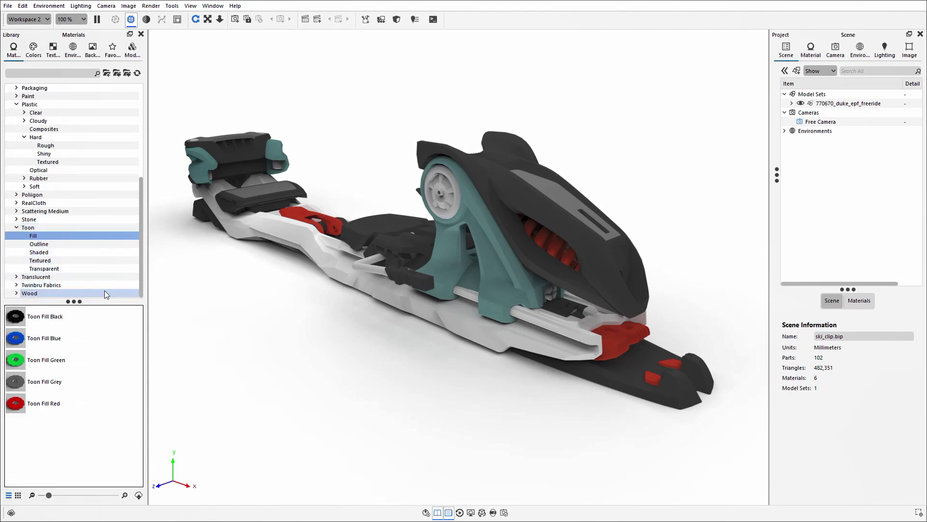
pyautogui.click(43, 382)
pyautogui.moveTo(15, 381); pyautogui.dragTo(553, 190)
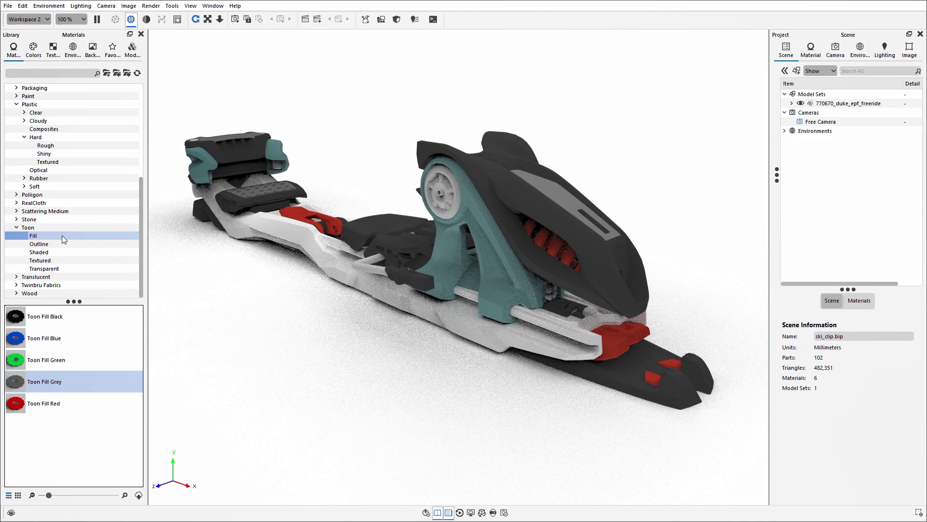
pyautogui.click(39, 244)
pyautogui.moveTo(38, 319); pyautogui.dragTo(532, 203)
# Apply Toon Shaded Blue, Red, Grey and White to the binding's teal, red and other parts.
pyautogui.click(71, 250)
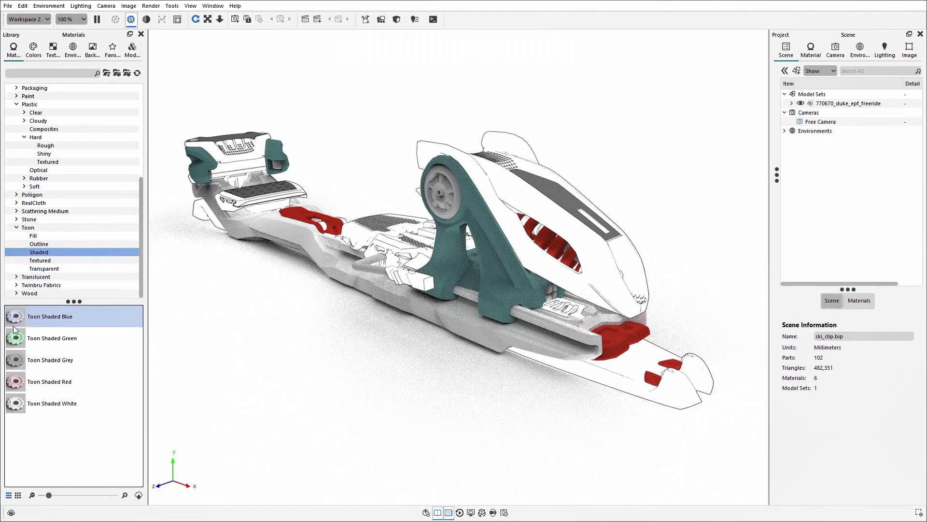
pyautogui.moveTo(38, 317)
pyautogui.mouseDown()
pyautogui.moveTo(425, 251)
pyautogui.moveTo(448, 273)
pyautogui.mouseUp()
pyautogui.moveTo(38, 382)
pyautogui.mouseDown()
pyautogui.moveTo(410, 297)
pyautogui.moveTo(544, 236)
pyautogui.mouseUp()
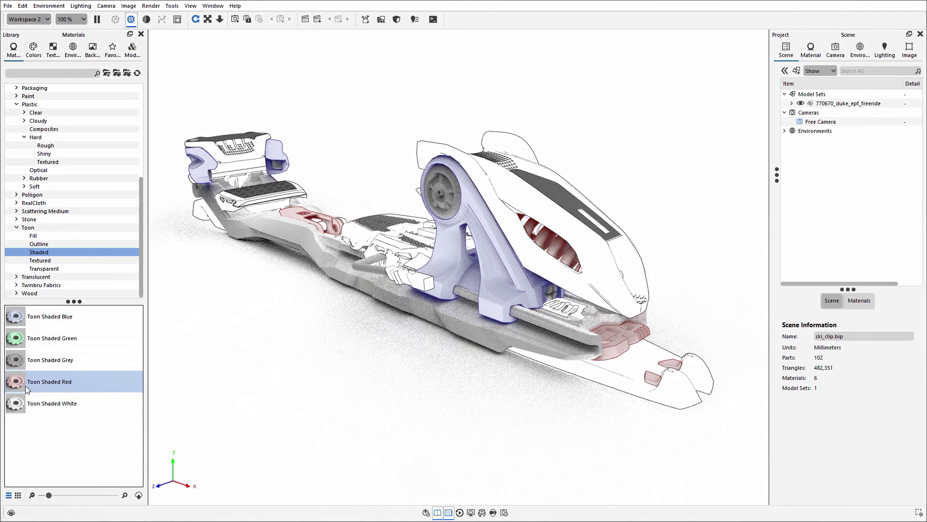
pyautogui.moveTo(26, 359)
pyautogui.mouseDown()
pyautogui.moveTo(68, 377)
pyautogui.moveTo(448, 199)
pyautogui.mouseUp()
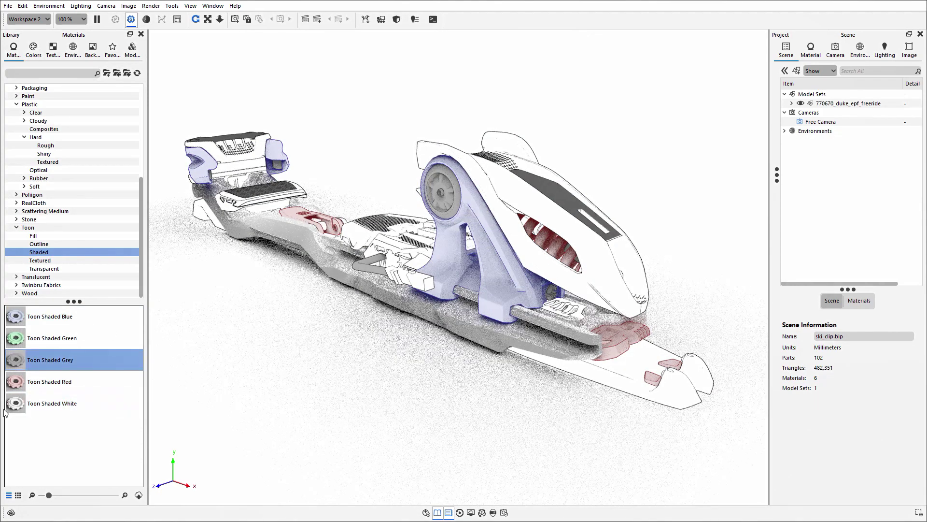
pyautogui.moveTo(27, 403)
pyautogui.mouseDown()
pyautogui.moveTo(290, 348)
pyautogui.moveTo(401, 302)
pyautogui.mouseUp()
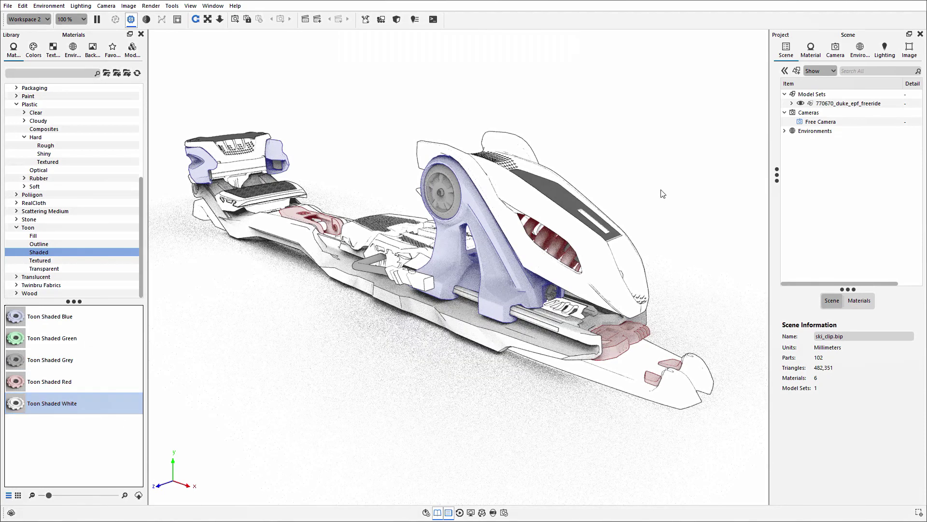
# Open the Toon Outline Black material's settings and set its contour width to 1 px.
pyautogui.doubleClick(561, 227)
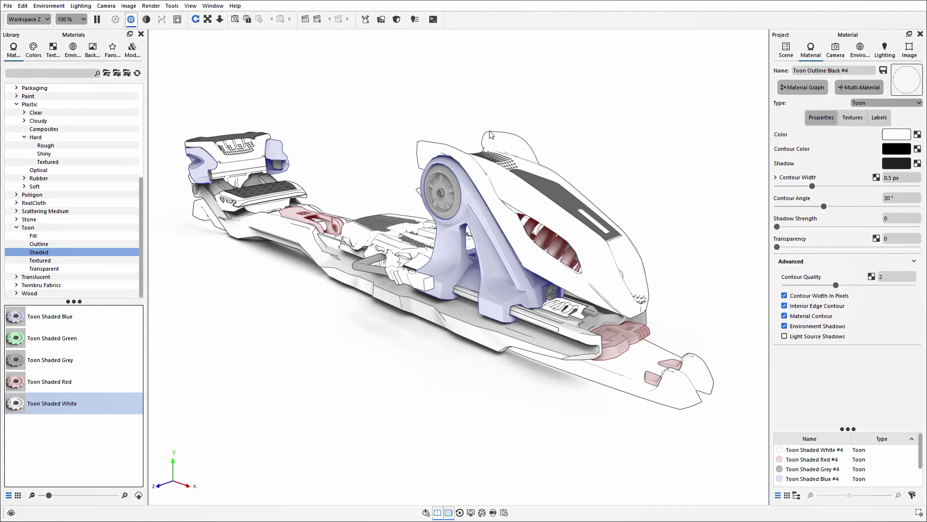
pyautogui.moveTo(646, 277); pyautogui.dragTo(753, 212)
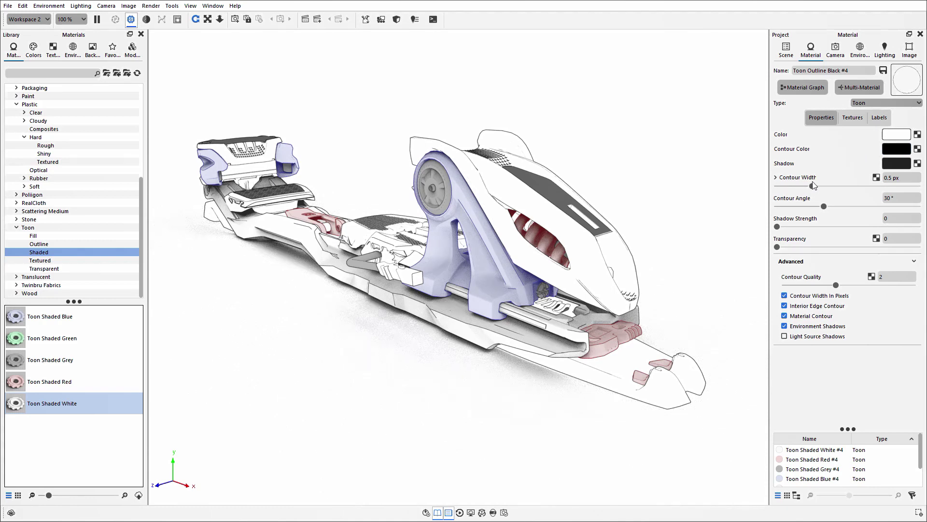
pyautogui.click(893, 179)
pyautogui.write('1')
pyautogui.press('Return')
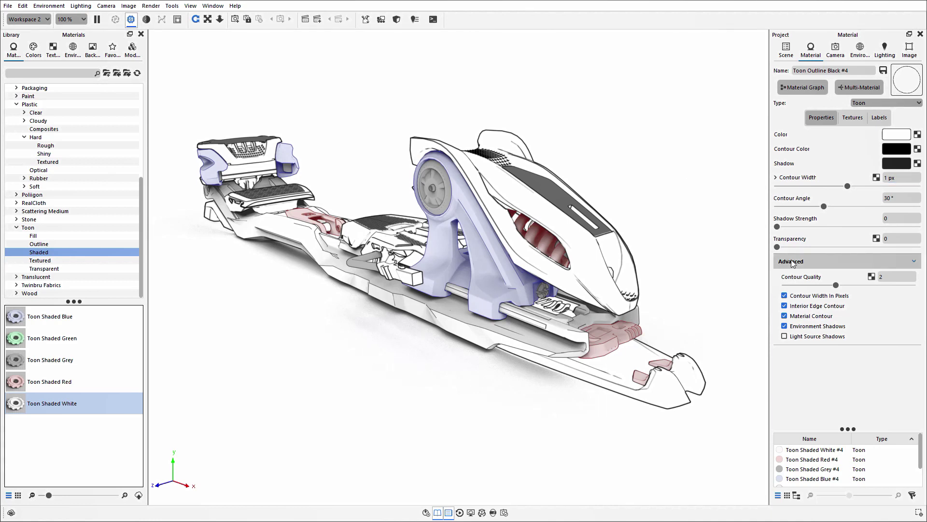
# Turn off Contour Width In Pixels under Advanced and set the contour width to 0.2 mm.
pyautogui.click(831, 262)
pyautogui.click(838, 263)
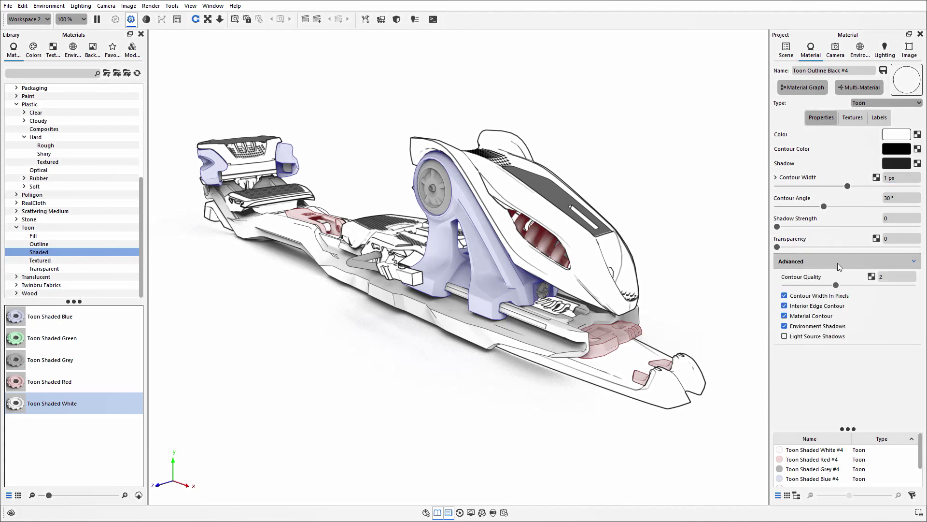
pyautogui.click(784, 295)
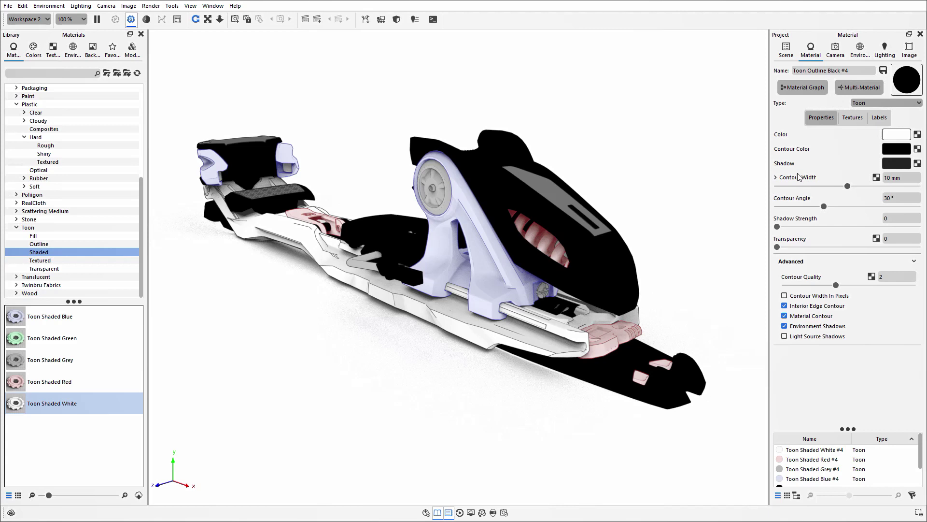
pyautogui.click(899, 178)
pyautogui.write('0.2')
pyautogui.press('Return')
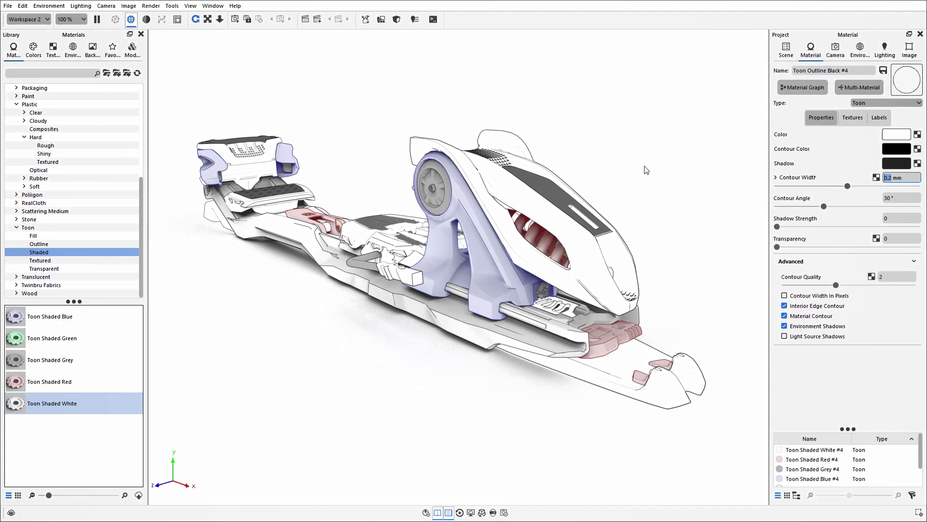
# Expand Contour Width and set the Outline Width Multiplier to 2.5.
pyautogui.click(776, 177)
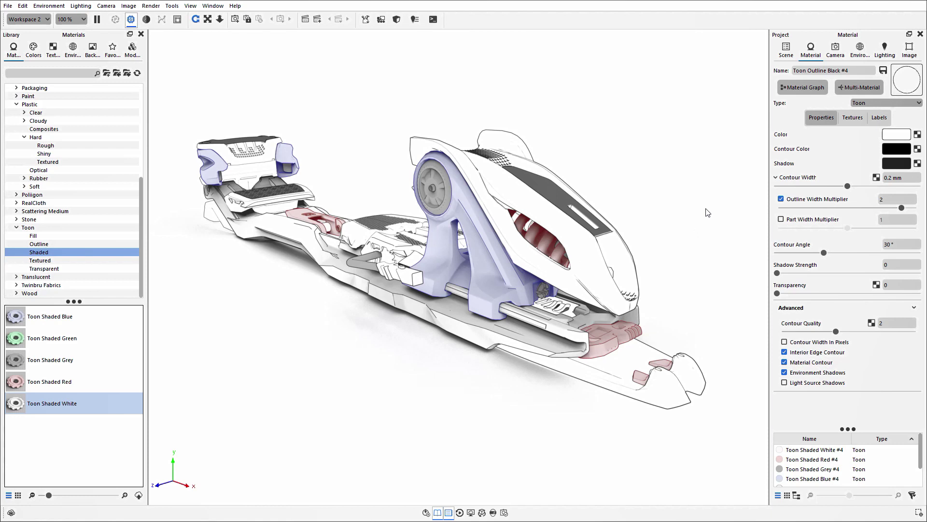
pyautogui.click(877, 202)
pyautogui.write('.5')
pyautogui.press('Return')
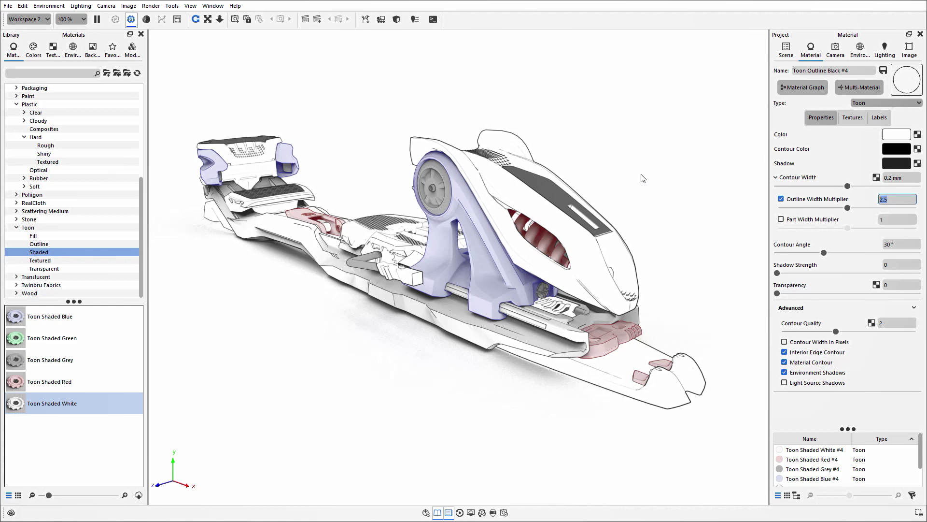
# Enable Part Width Multiplier at 1, leaving Interior Edge Contour on after testing it off.
pyautogui.click(781, 219)
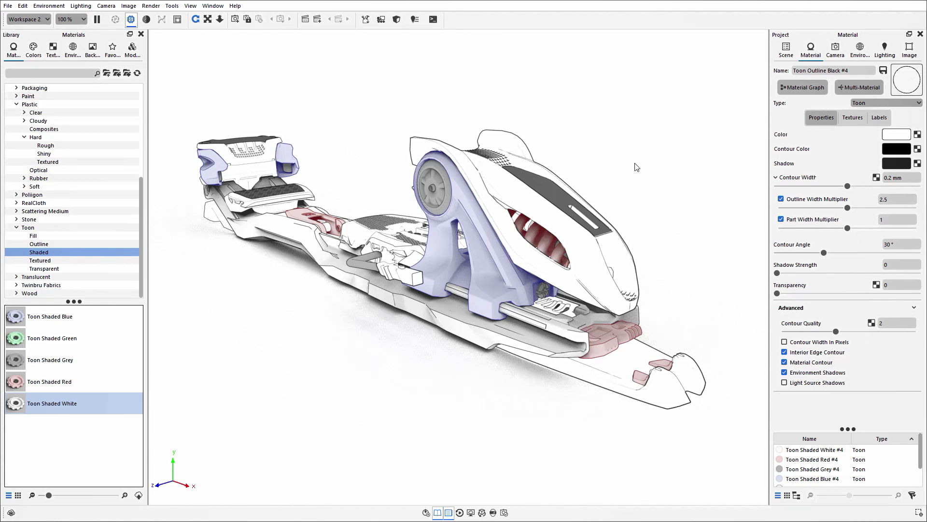
pyautogui.click(785, 352)
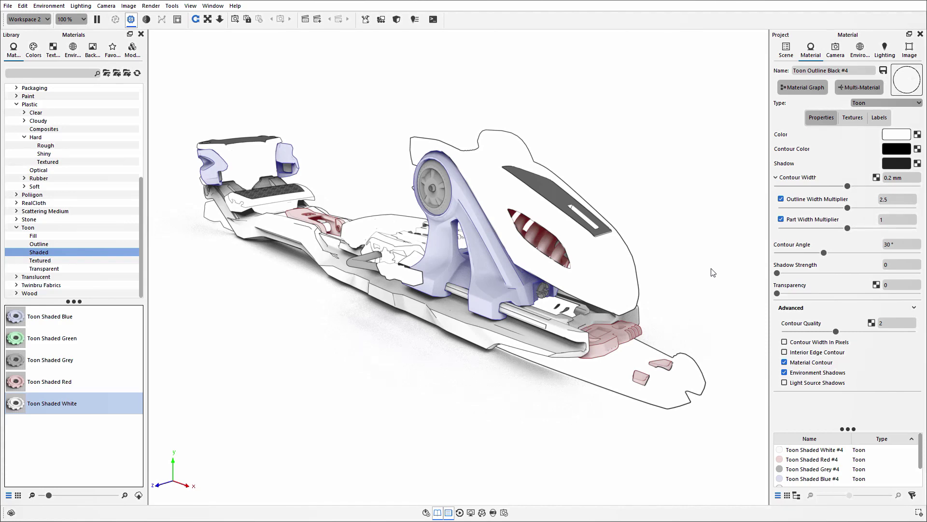
pyautogui.click(785, 352)
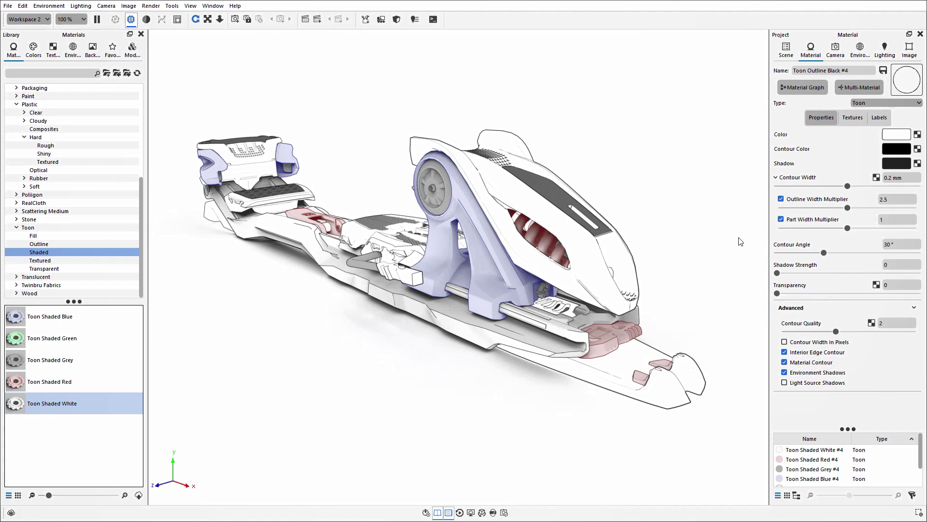
# Set the contour angle to 15° and the shadow strength to 0.2.
pyautogui.doubleClick(902, 244)
pyautogui.write('15')
pyautogui.press('Return')
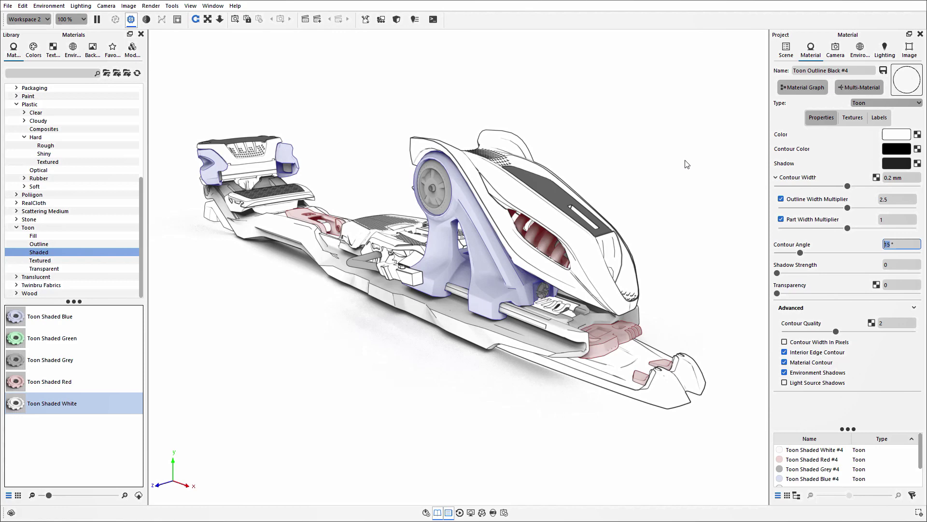
pyautogui.press('Tab')
pyautogui.write('0.2')
pyautogui.press('Return')
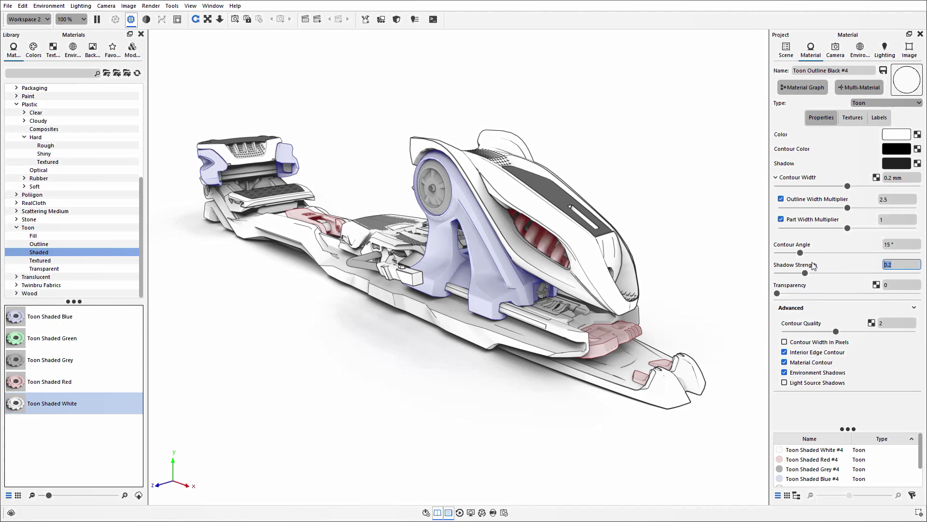
# Set contour quality to 4, returning transparency to 0 after trying 0.7.
pyautogui.click(899, 285)
pyautogui.write('0.7')
pyautogui.press('Return')
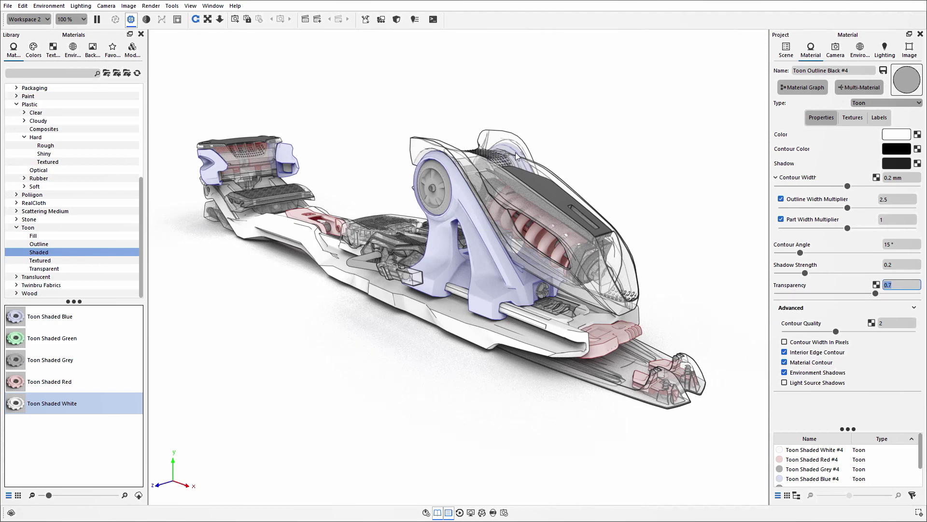
pyautogui.press('Tab')
pyautogui.write('4')
pyautogui.press('Return')
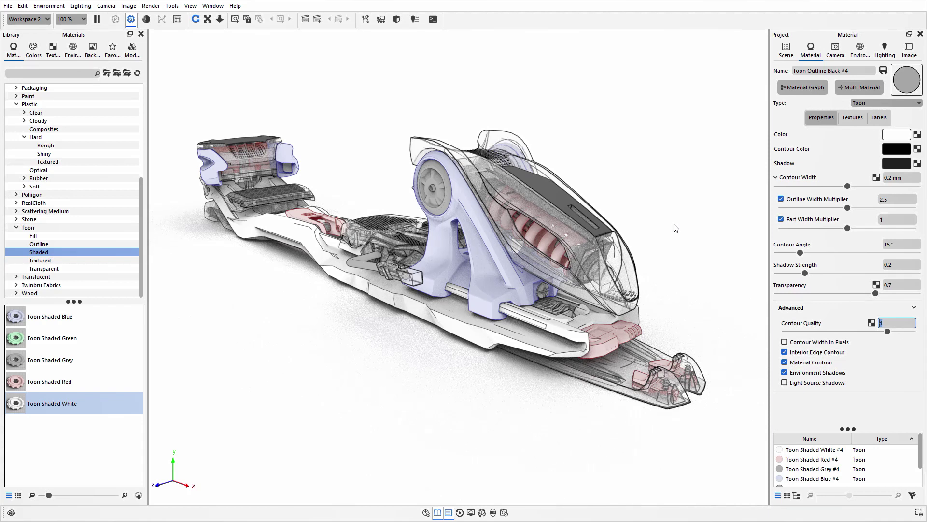
pyautogui.click(891, 285)
pyautogui.write('0')
pyautogui.press('Return')
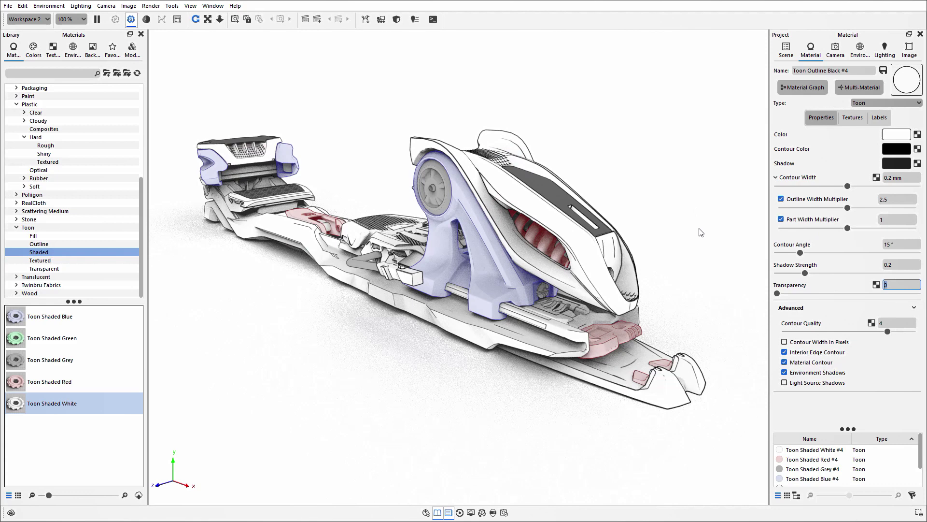
# Open the Material Graph for Toon Outline Black #4, hide the Library and orbit toward the heel piece.
pyautogui.click(814, 92)
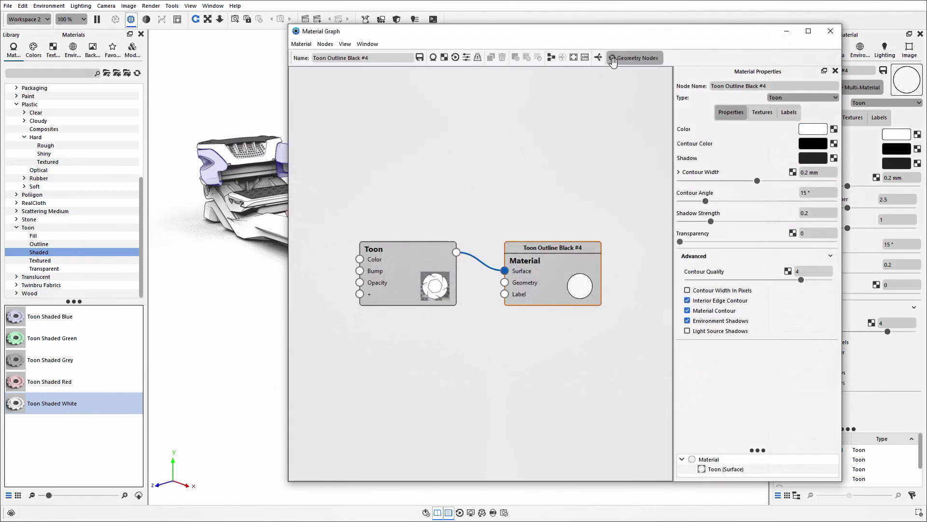
pyautogui.moveTo(630, 40); pyautogui.dragTo(700, 39)
pyautogui.click(438, 512)
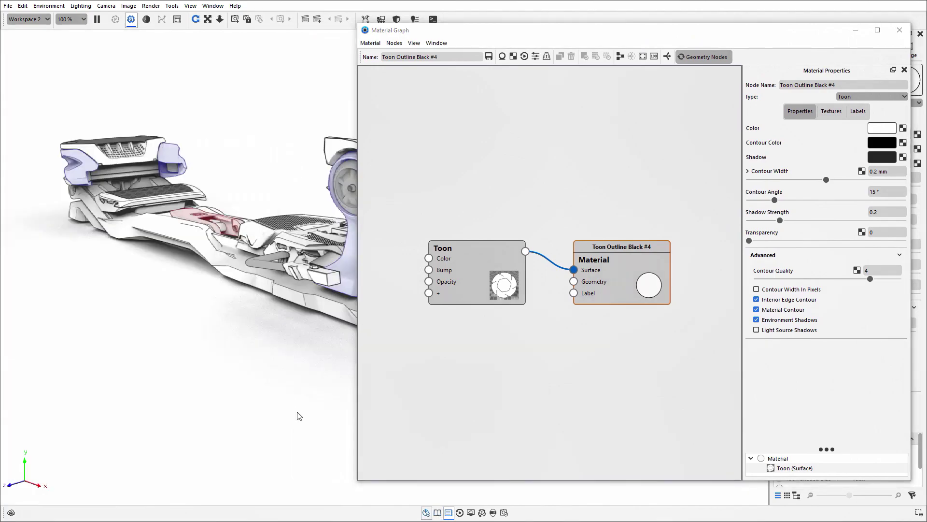
pyautogui.moveTo(327, 278); pyautogui.dragTo(205, 316)
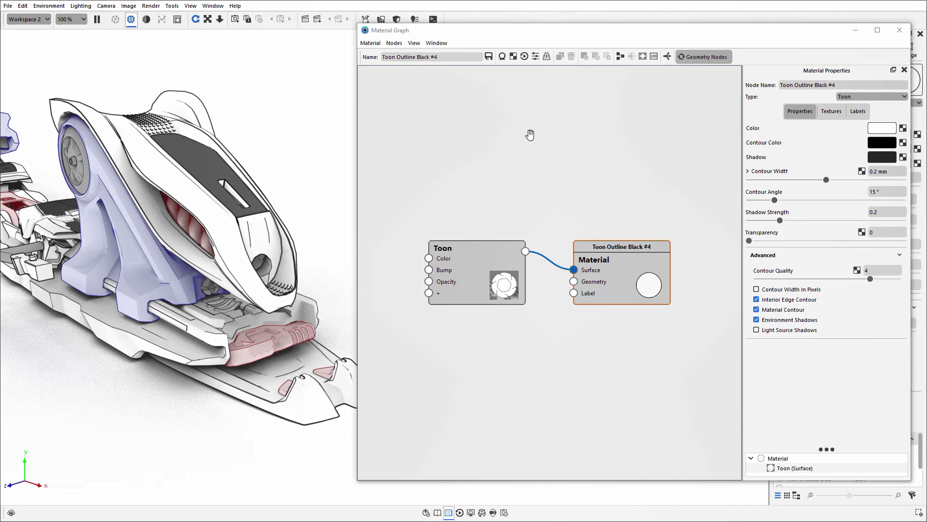
# Add a Textures > Brushed node, wire it into the Toon node's Shadow input, and select it.
pyautogui.rightClick(530, 133)
pyautogui.moveTo(566, 161)
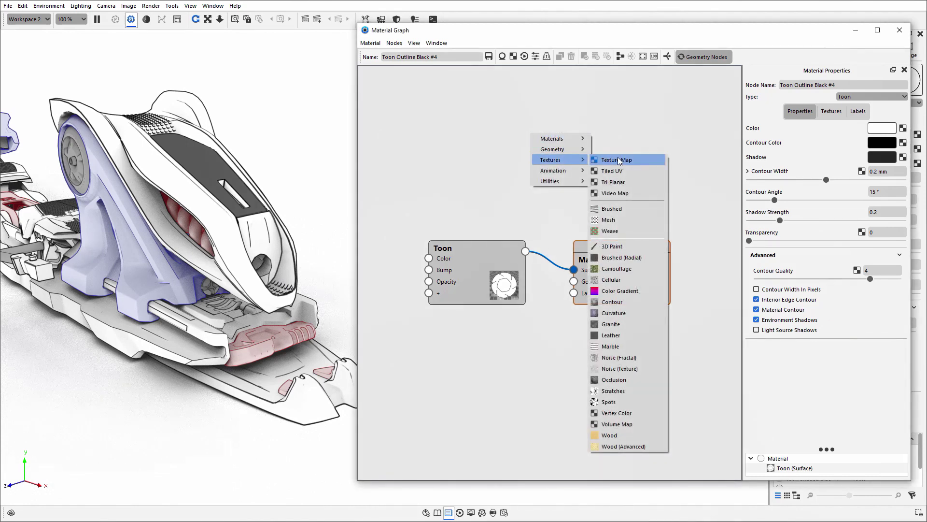
pyautogui.click(608, 213)
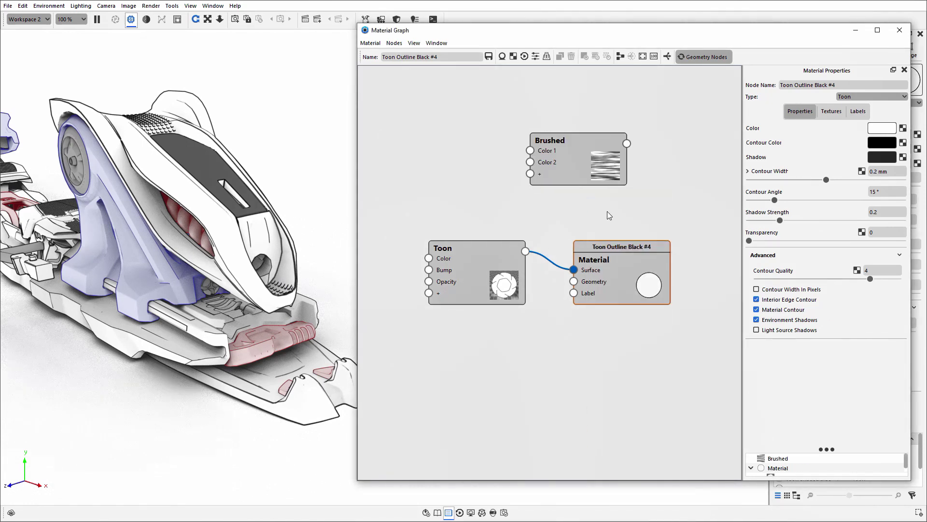
pyautogui.moveTo(601, 166)
pyautogui.mouseDown()
pyautogui.moveTo(528, 188)
pyautogui.moveTo(564, 183)
pyautogui.moveTo(503, 270)
pyautogui.moveTo(493, 268)
pyautogui.mouseUp()
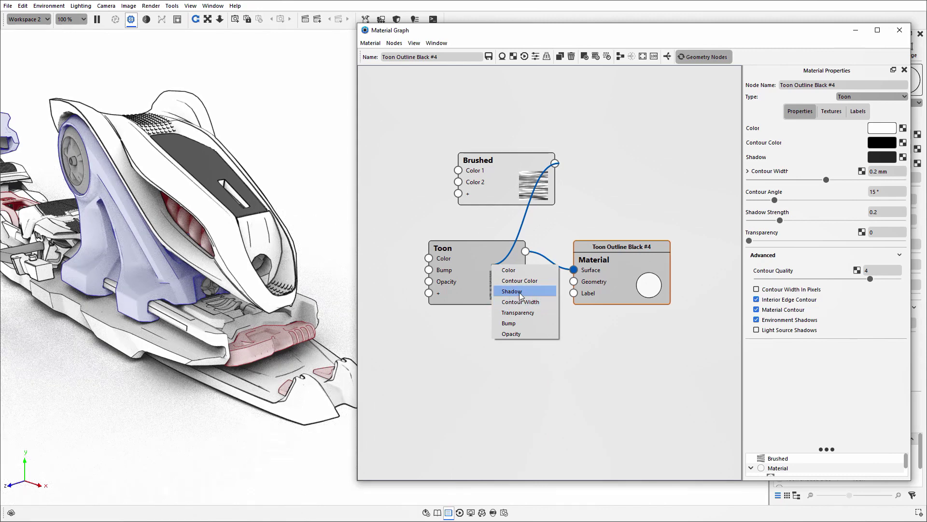
pyautogui.click(532, 291)
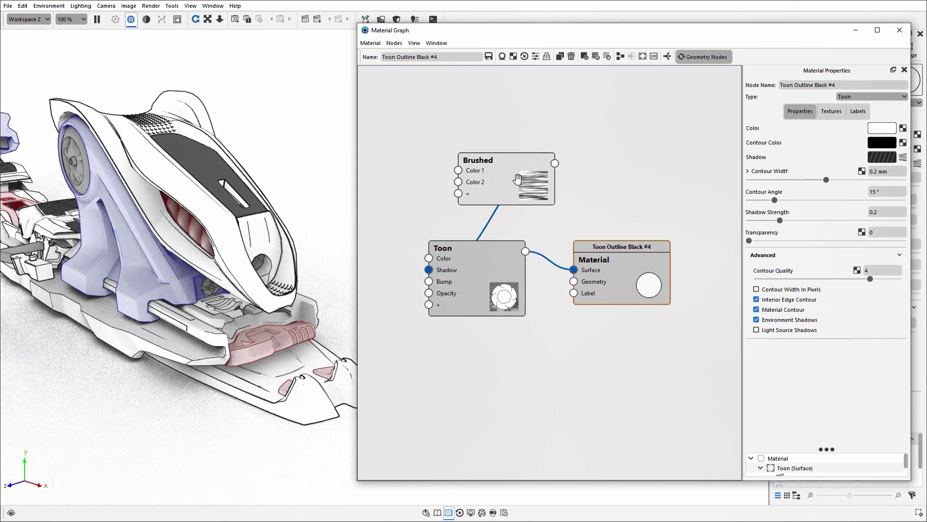
pyautogui.click(517, 179)
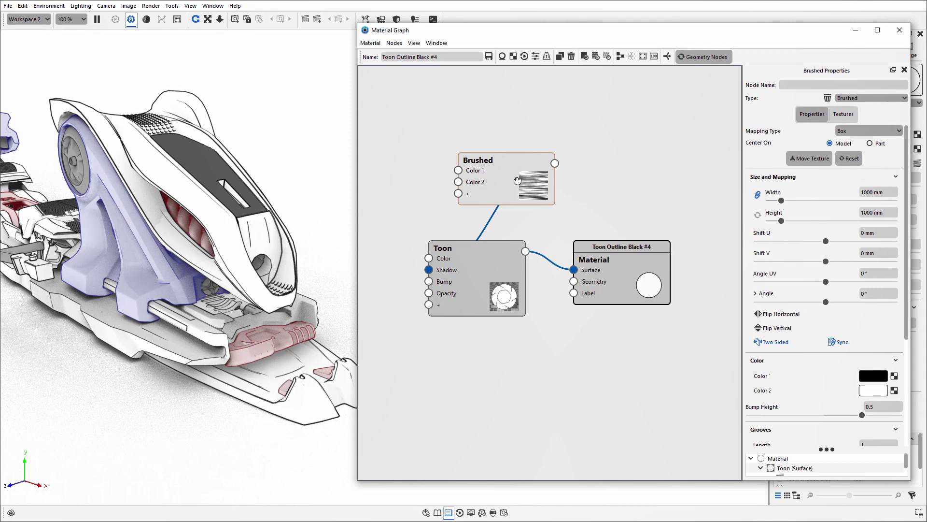
# Preview the Brushed texture on the model and switch its mapping type to Camera.
pyautogui.press('s')
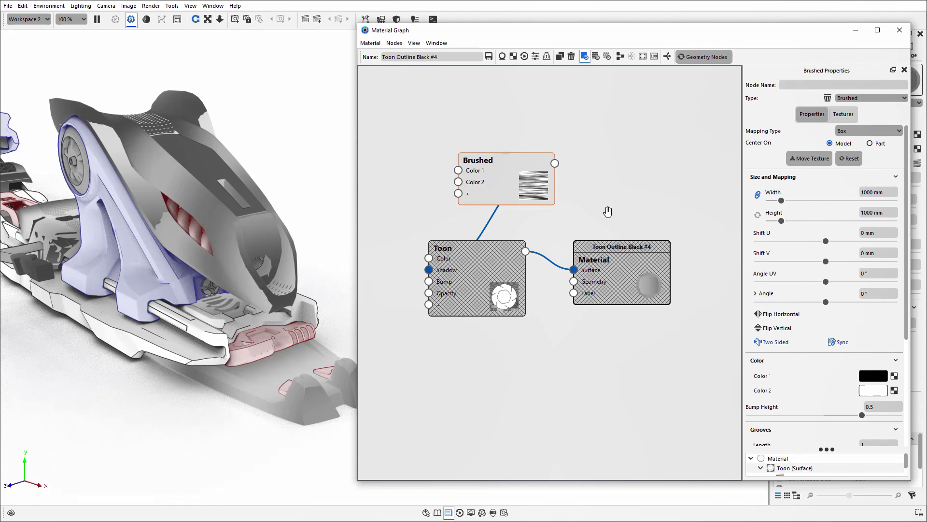
pyautogui.click(869, 132)
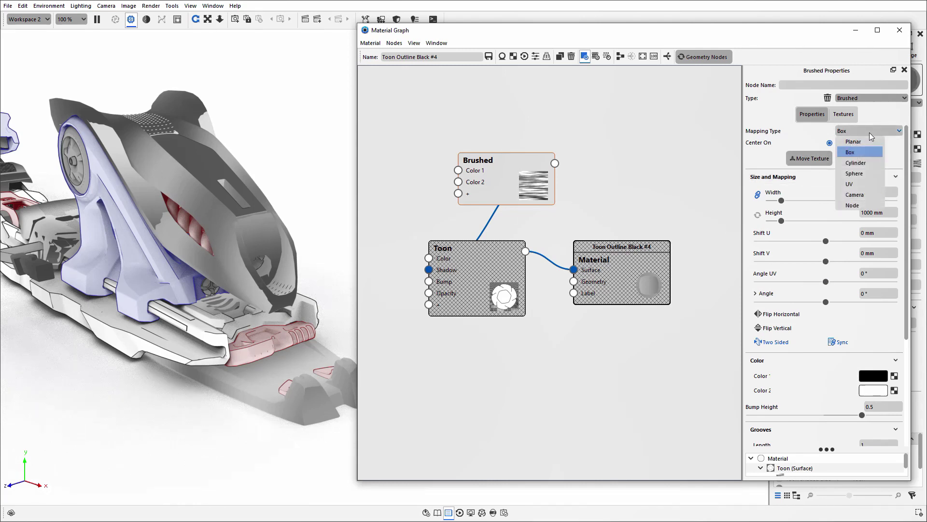
pyautogui.click(862, 195)
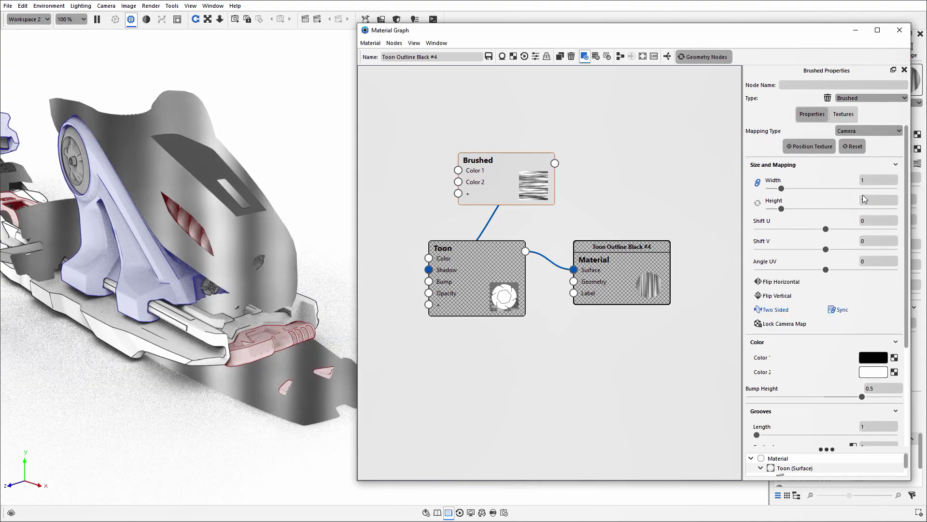
pyautogui.moveTo(207, 420); pyautogui.dragTo(229, 416)
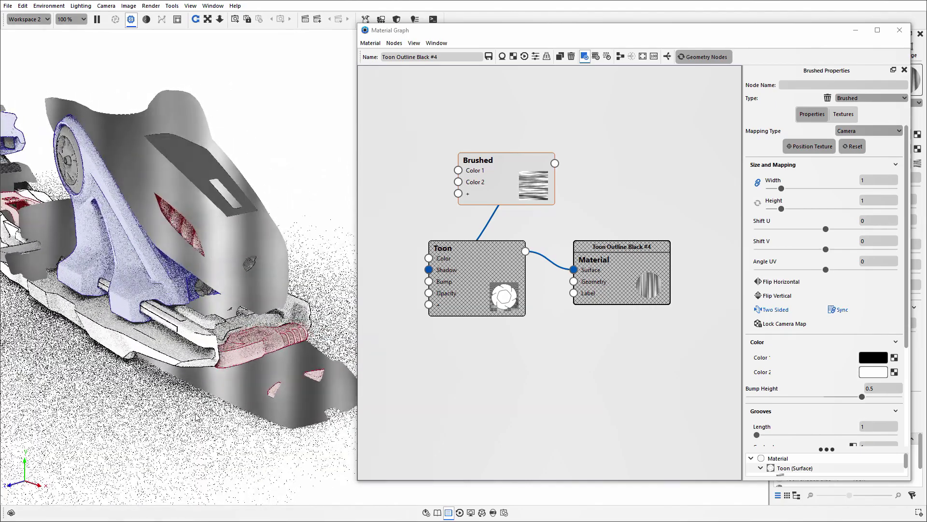
# Set the Brushed texture's width and height to 0.05 and its UV angle to -60°.
pyautogui.write('0.05')
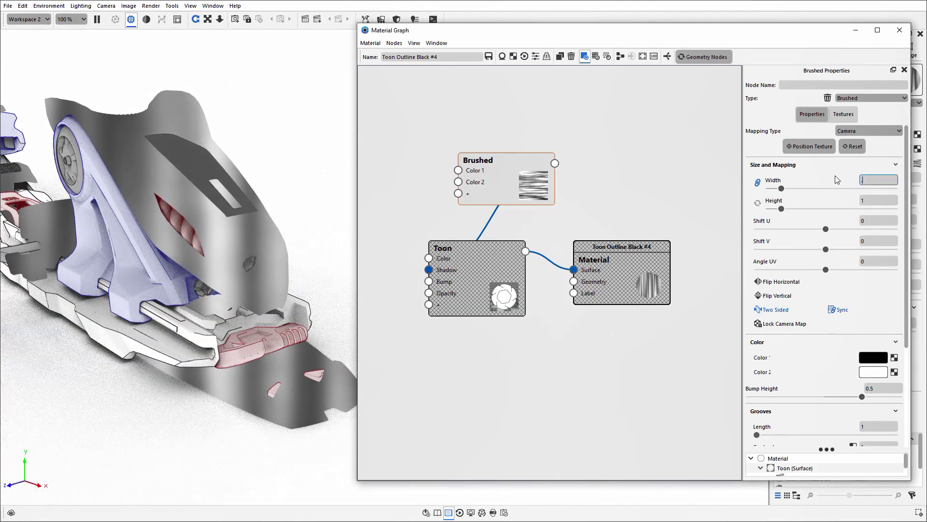
pyautogui.hotkey('shift', 'Tab')
pyautogui.click(842, 261)
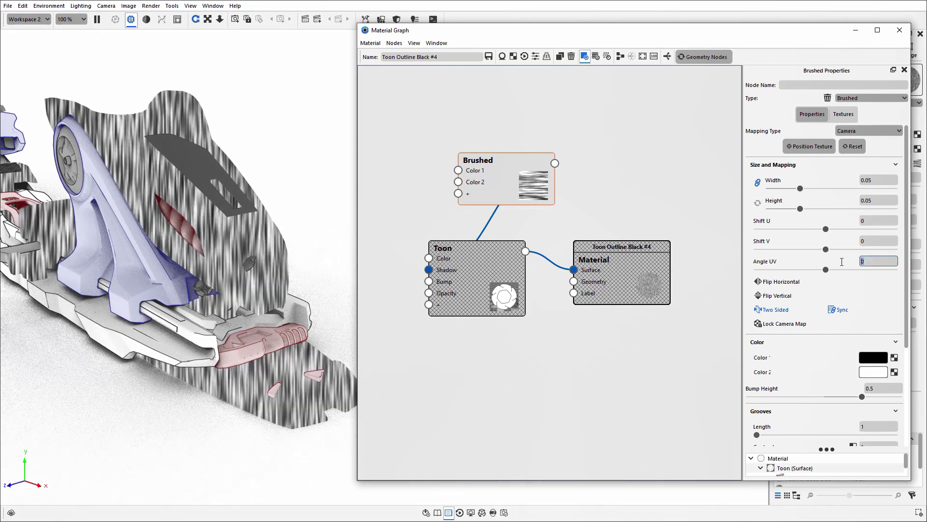
pyautogui.write('-60')
pyautogui.press('Return')
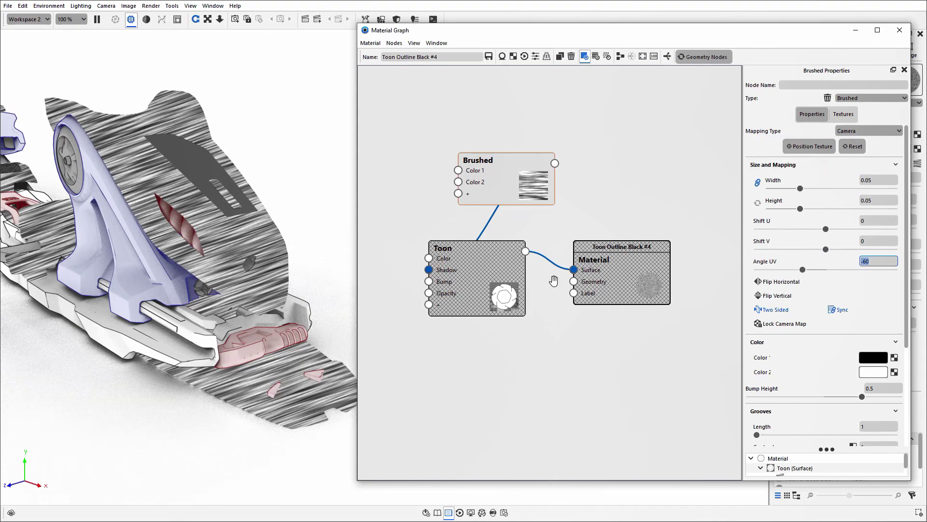
pyautogui.moveTo(270, 413)
pyautogui.mouseDown()
pyautogui.moveTo(290, 395)
pyautogui.moveTo(273, 397)
pyautogui.moveTo(280, 406)
pyautogui.moveTo(261, 415)
pyautogui.mouseUp()
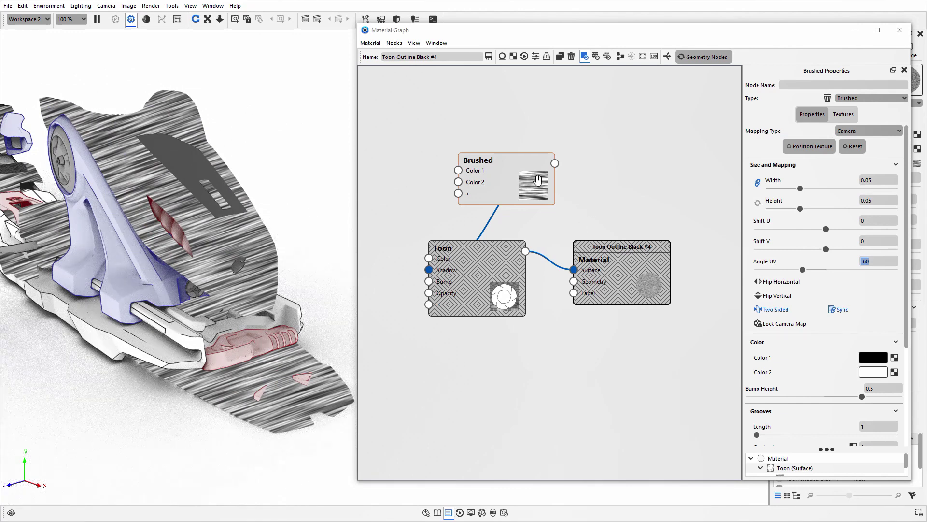
# Exit the Brushed texture preview and view the shadow hatching from a lower, closer angle.
pyautogui.click(498, 183)
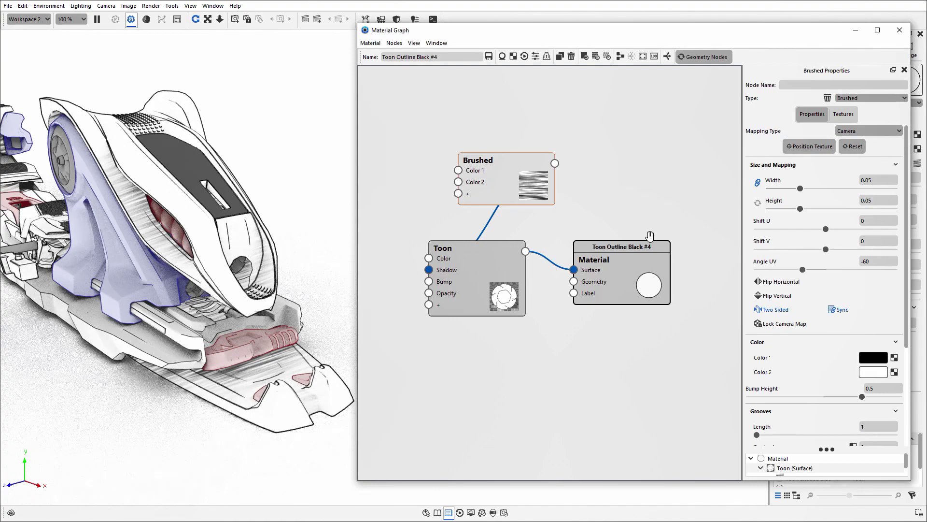
pyautogui.moveTo(230, 396); pyautogui.dragTo(260, 382)
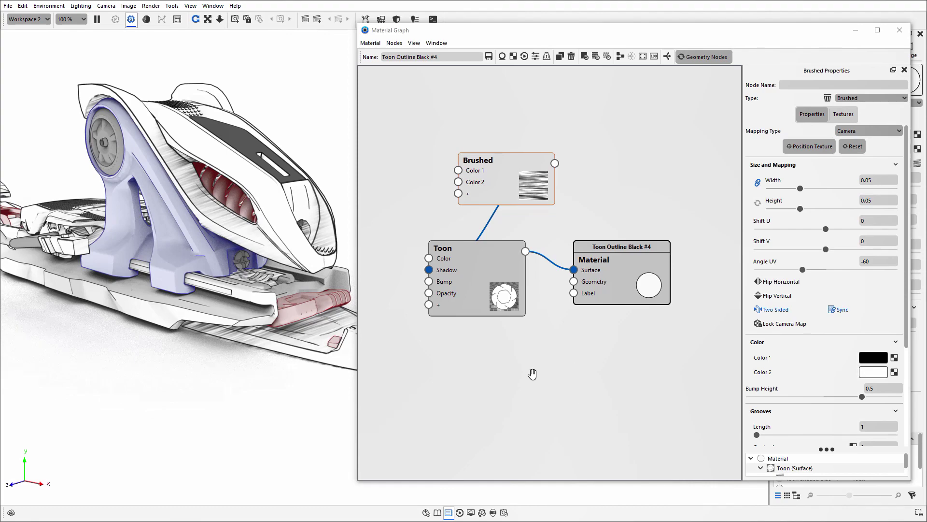
# Close the Material Graph and inspect the toon binding from exact side and opposite three-quarter views.
pyautogui.click(900, 30)
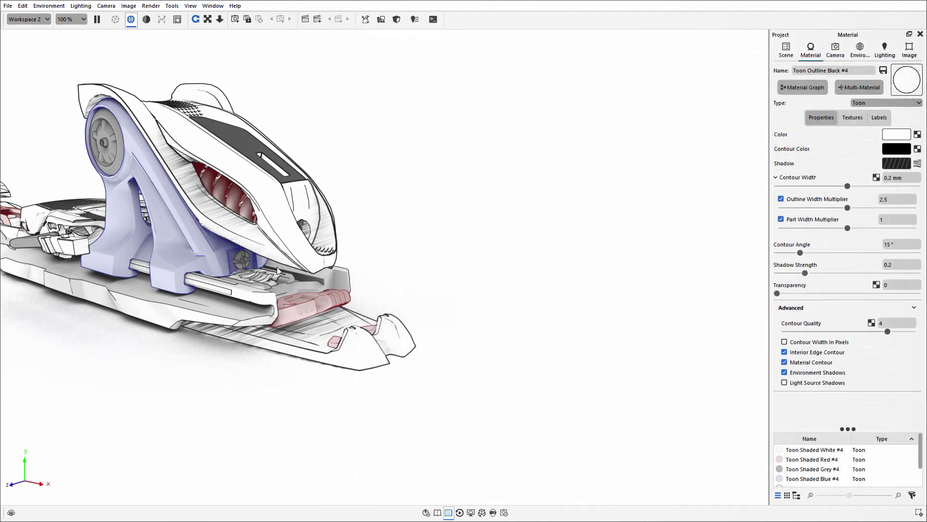
pyautogui.moveTo(280, 271); pyautogui.dragTo(630, 280)
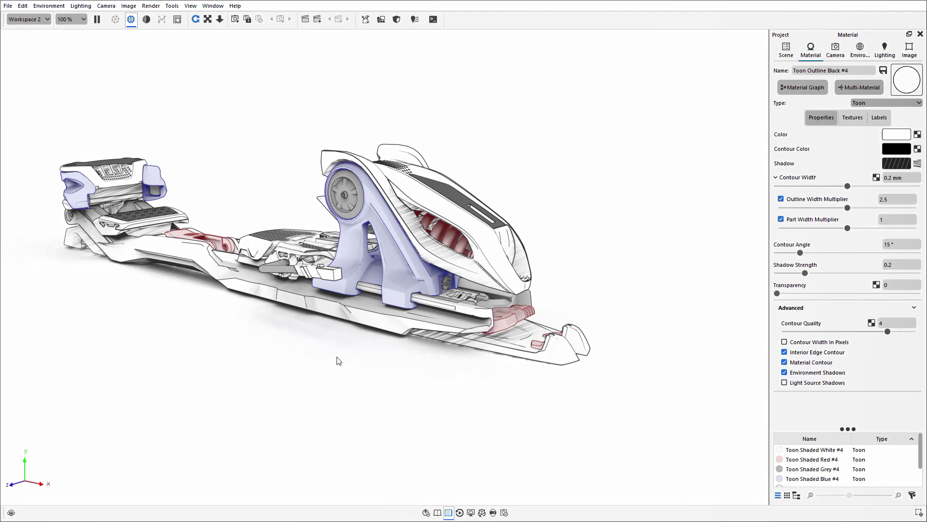
pyautogui.moveTo(379, 346); pyautogui.dragTo(317, 364)
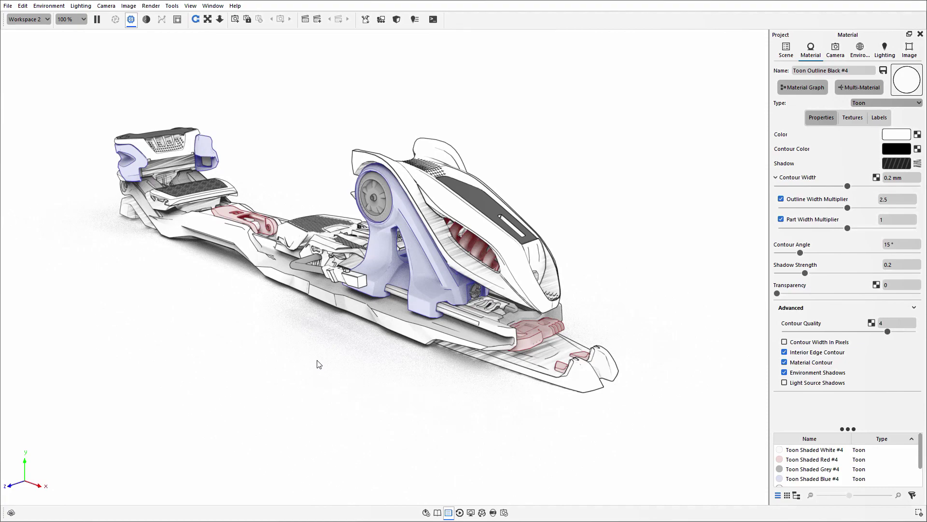
pyautogui.moveTo(317, 365); pyautogui.dragTo(287, 355)
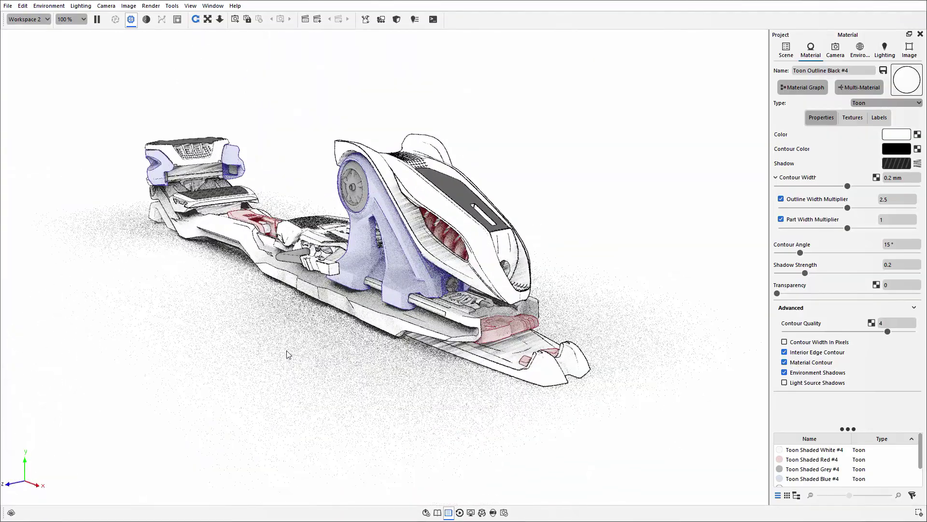
pyautogui.moveTo(502, 362); pyautogui.dragTo(609, 367)
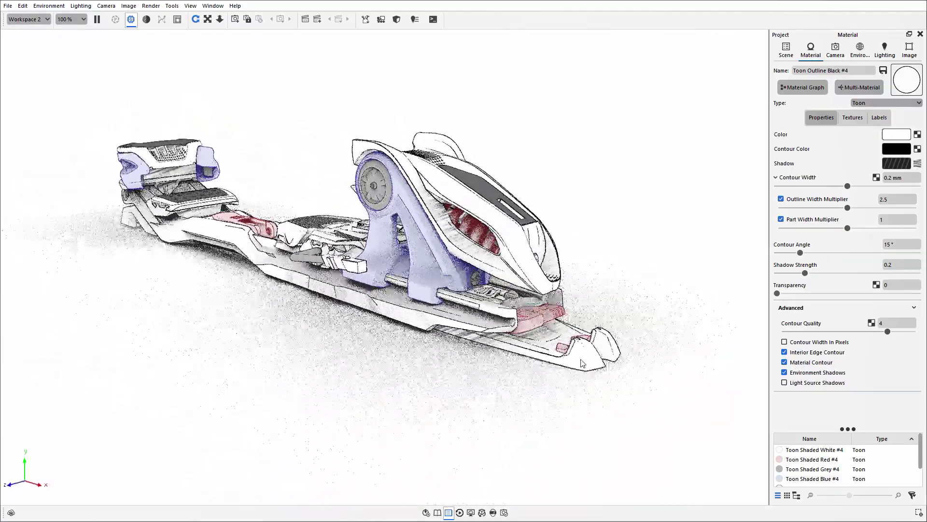